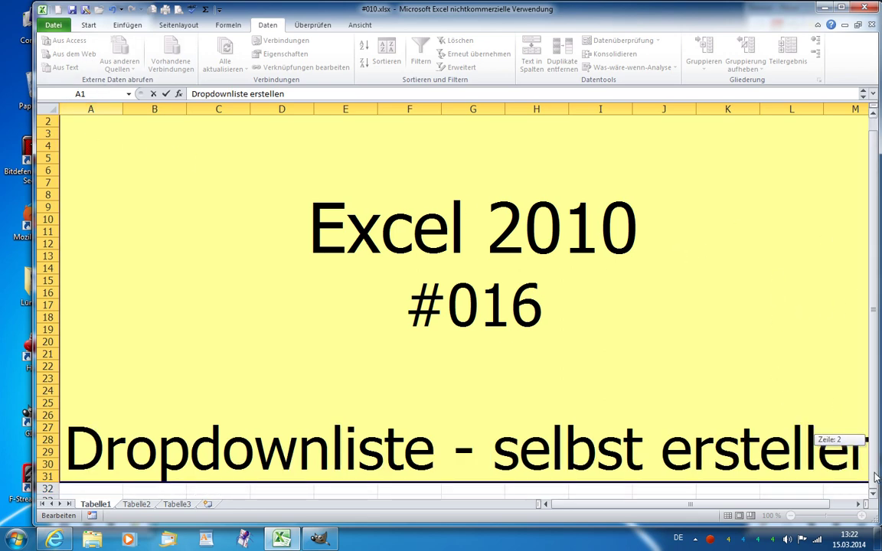
- Finish editing the title sheet and switch to the new blank workbook Mappe6
{"action": "left_click", "coordinate": [789, 489]}
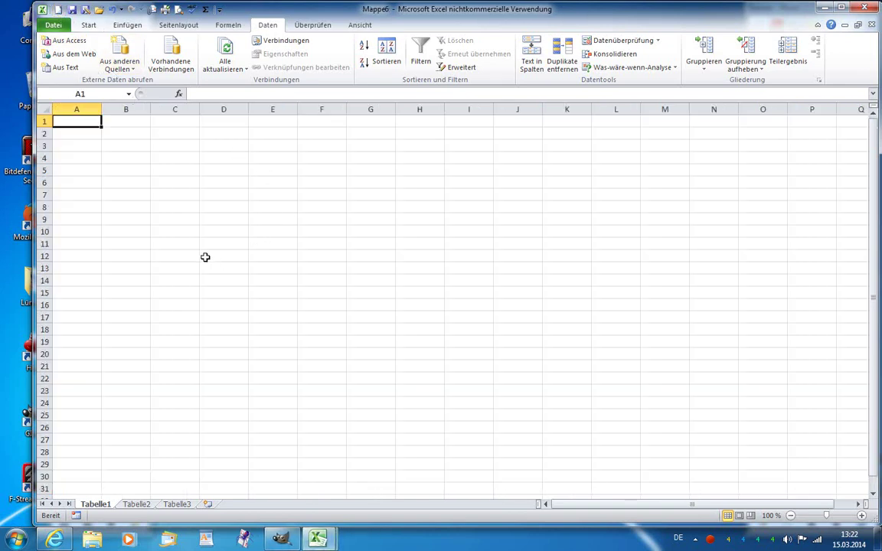
- Zoom the sheet to 205%, maximize the workbook window and select cell B3
{"action": "scroll", "coordinate": [205, 257], "scroll_direction": "up", "scroll_amount": 3, "text": "ctrl"}
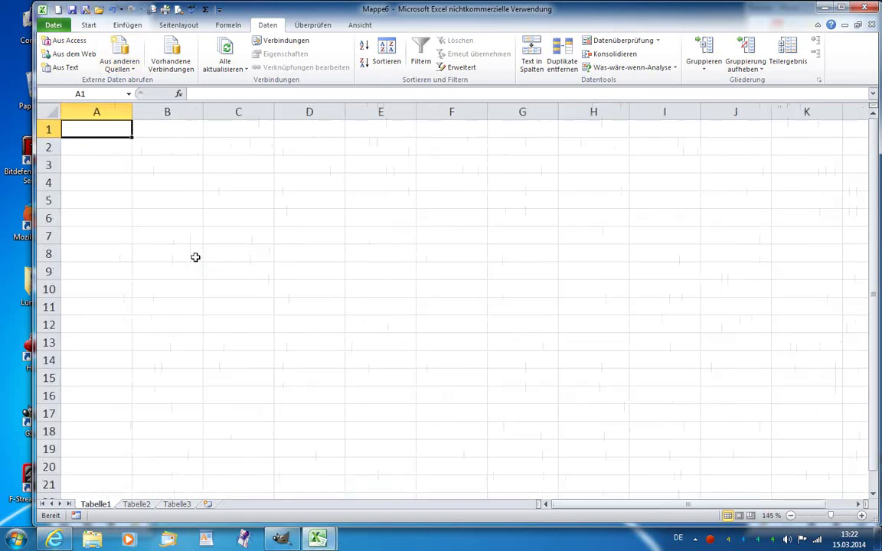
{"action": "scroll", "coordinate": [196, 257], "scroll_direction": "up", "scroll_amount": 2, "text": "ctrl"}
{"action": "scroll", "coordinate": [195, 257], "scroll_direction": "up", "scroll_amount": 2, "text": "ctrl"}
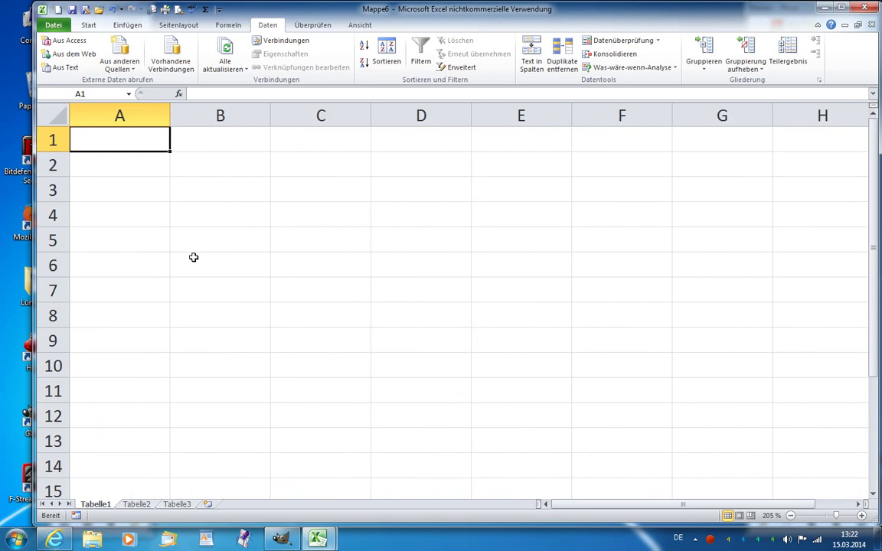
{"action": "left_click", "coordinate": [841, 7]}
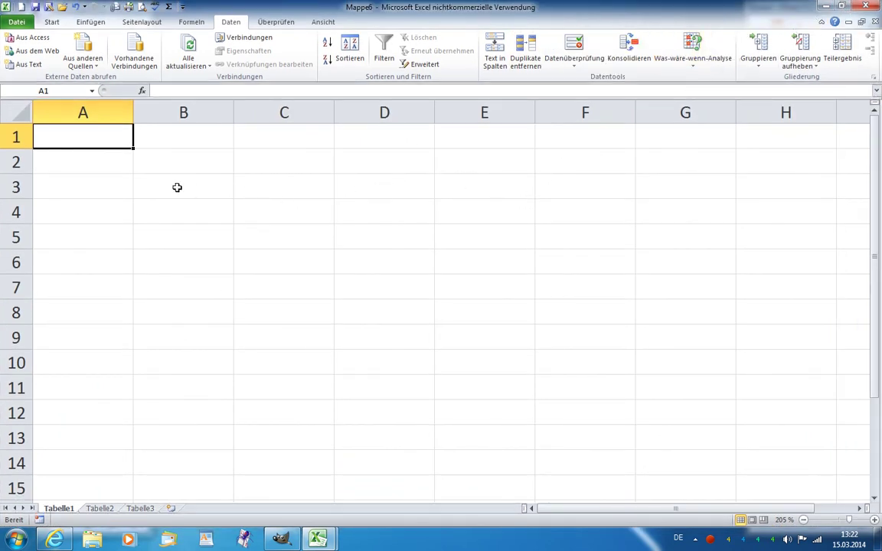
{"action": "left_click", "coordinate": [172, 188]}
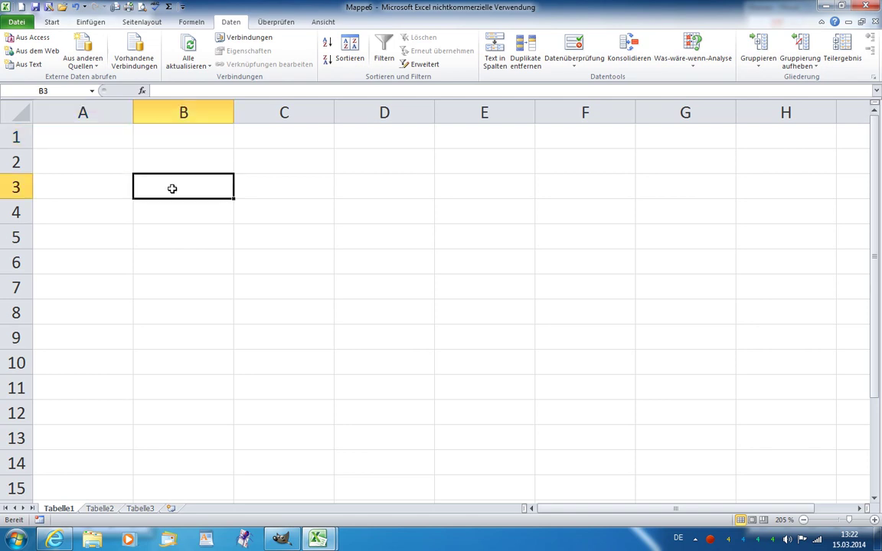
- Enter Montag in B3 and auto-fill the weekdays across to Sonntag in H3
{"action": "type", "text": "M"}
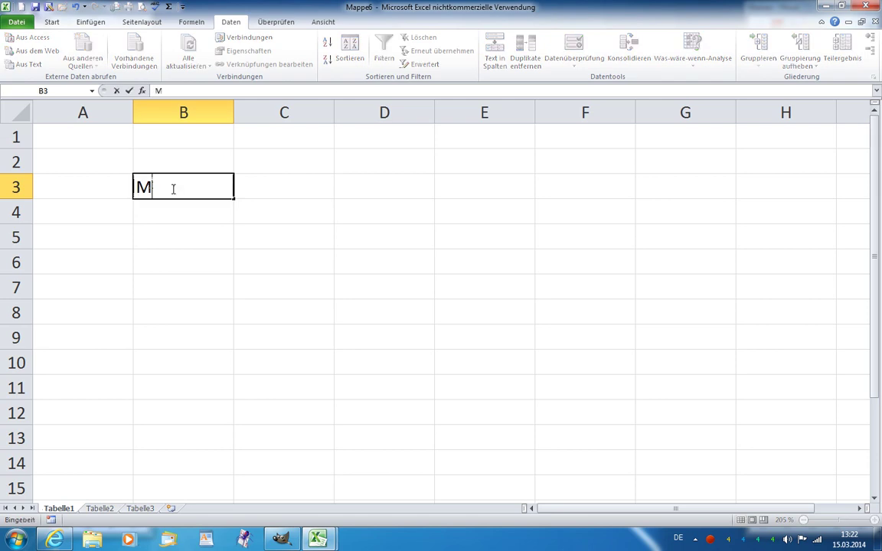
{"action": "type", "text": "onatg"}
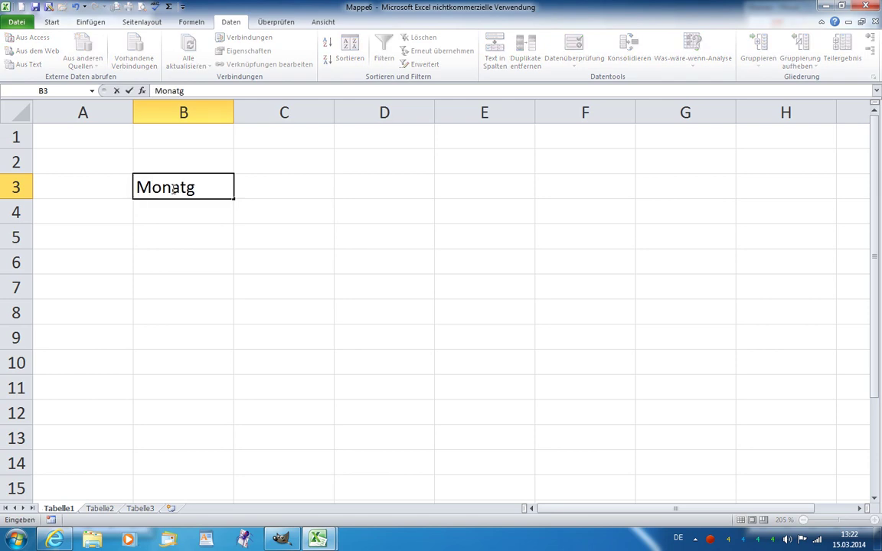
{"action": "key", "text": "BackSpace"}
{"action": "key", "text": "BackSpace"}
{"action": "key", "text": "BackSpace"}
{"action": "type", "text": "tag"}
{"action": "key", "text": "Return"}
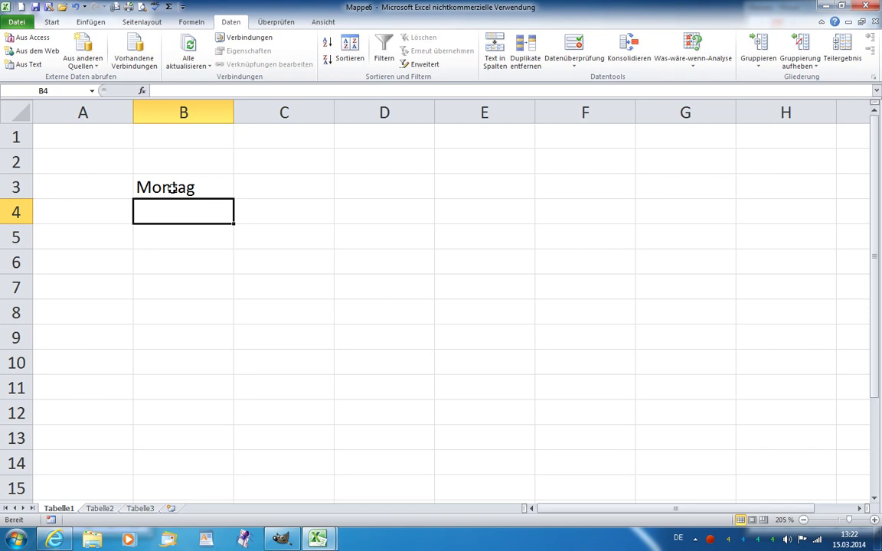
{"action": "left_click", "coordinate": [170, 187]}
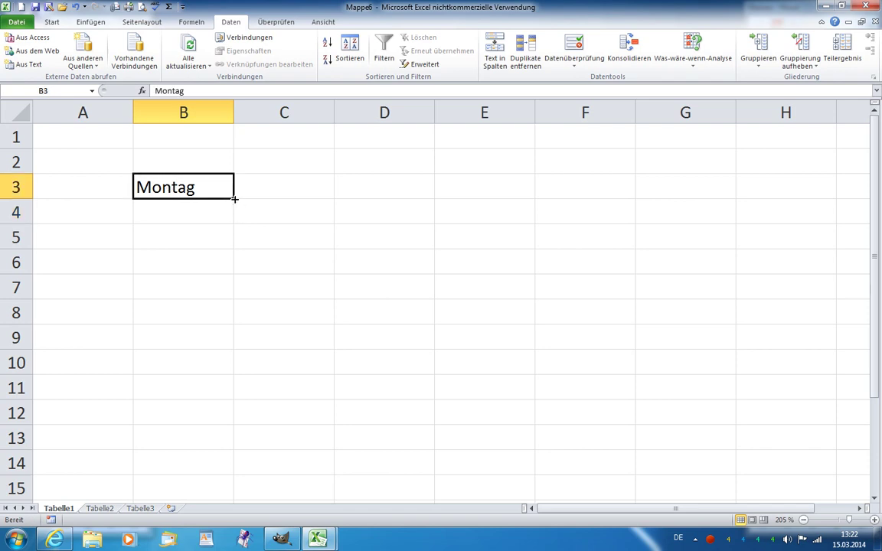
{"action": "left_click_drag", "start_coordinate": [234, 198], "coordinate": [719, 192]}
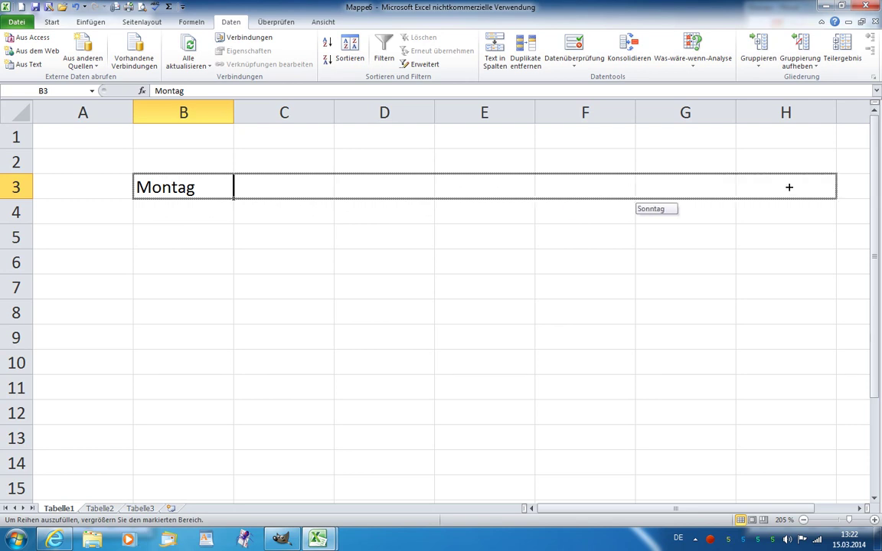
{"action": "left_click_drag", "start_coordinate": [784, 187], "coordinate": [787, 187]}
{"action": "left_click", "coordinate": [73, 217]}
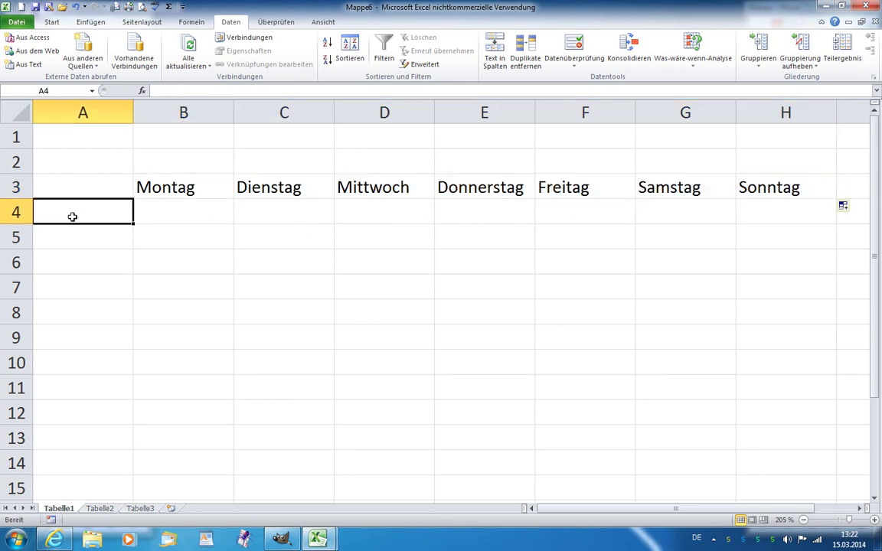
- Enter the shifts Frühschicht, Spätschicht and Nachtschicht in A4:A6
{"action": "type", "text": "Früh"}
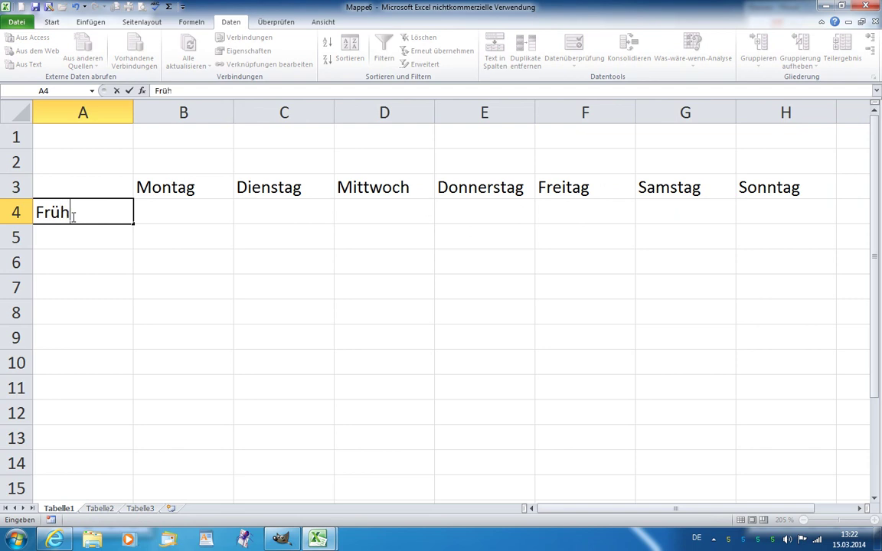
{"action": "type", "text": "schicht"}
{"action": "key", "text": "Return"}
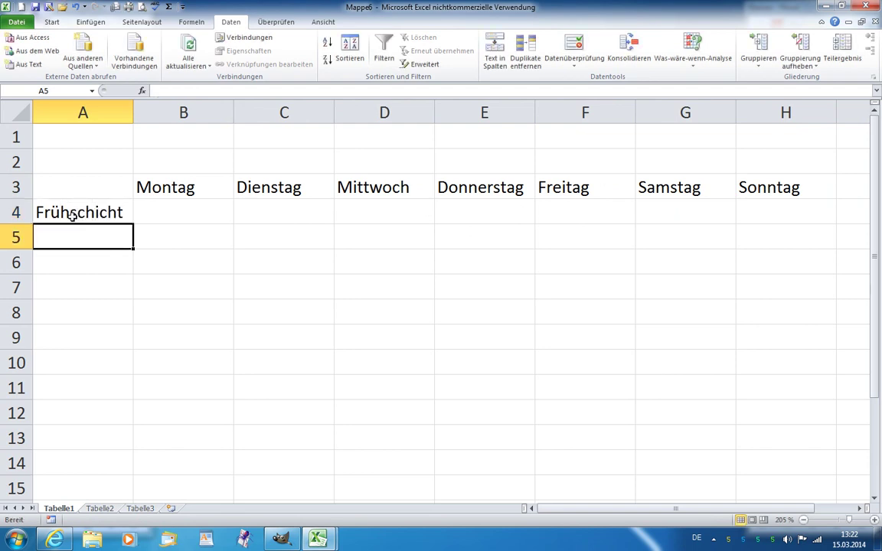
{"action": "type", "text": "Spätsc"}
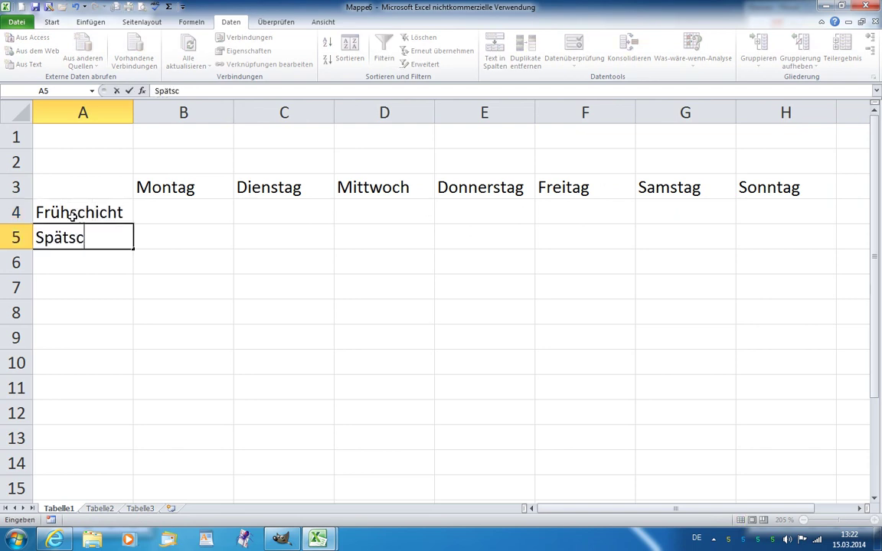
{"action": "type", "text": "hicht"}
{"action": "key", "text": "Return"}
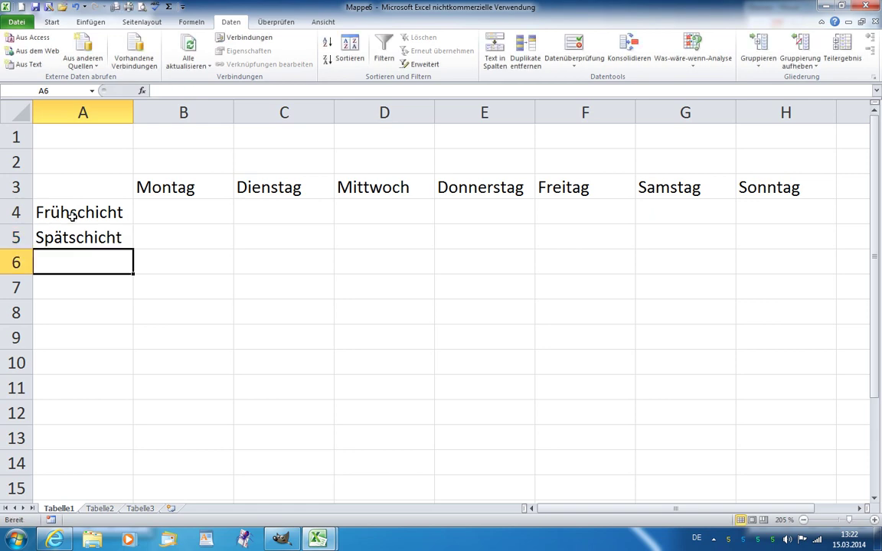
{"action": "type", "text": "Nachtsc"}
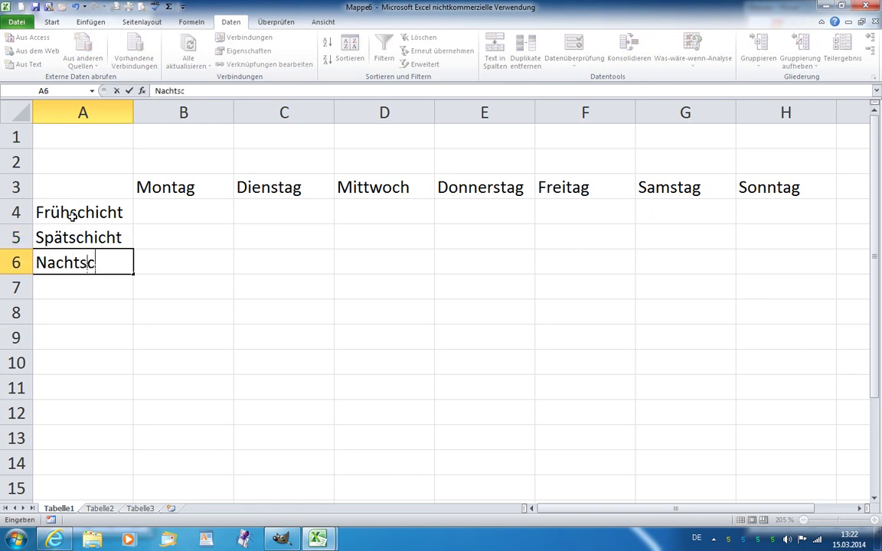
{"action": "type", "text": "hicht"}
{"action": "key", "text": "Return"}
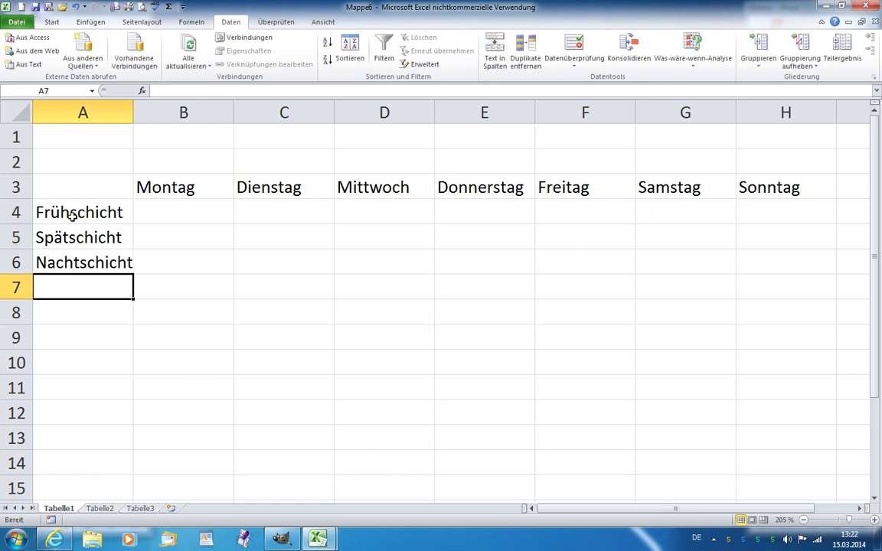
- List four employee surnames in cells A9 through A12
{"action": "left_click", "coordinate": [76, 343]}
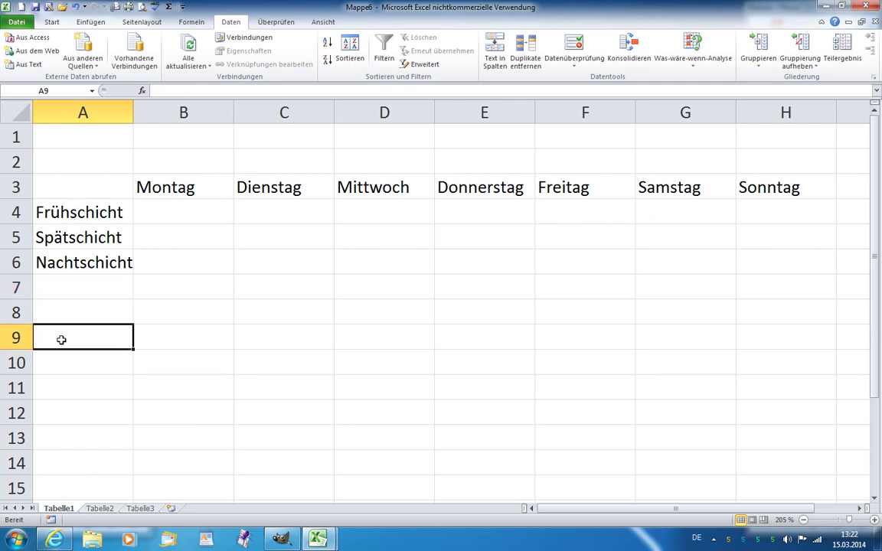
{"action": "type", "text": "Müller"}
{"action": "key", "text": "Return"}
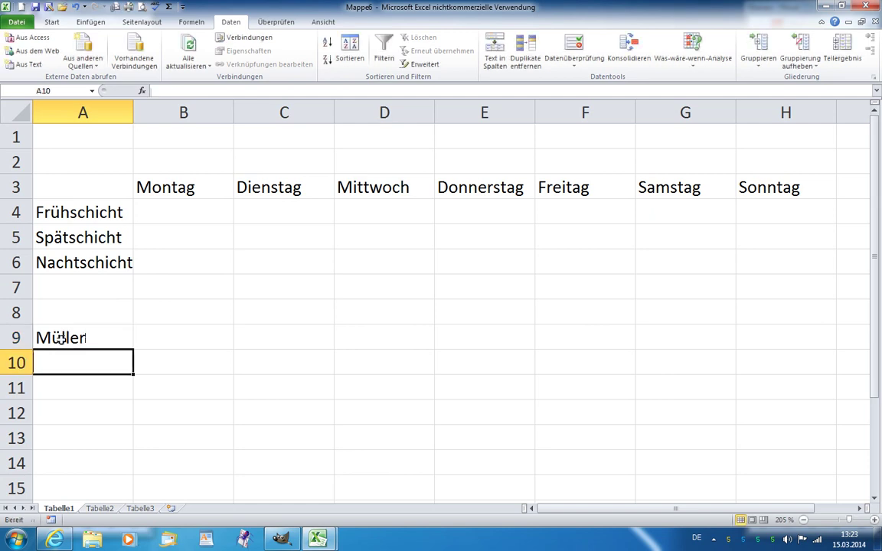
{"action": "type", "text": "Meier"}
{"action": "key", "text": "Return"}
{"action": "type", "text": "Sc"}
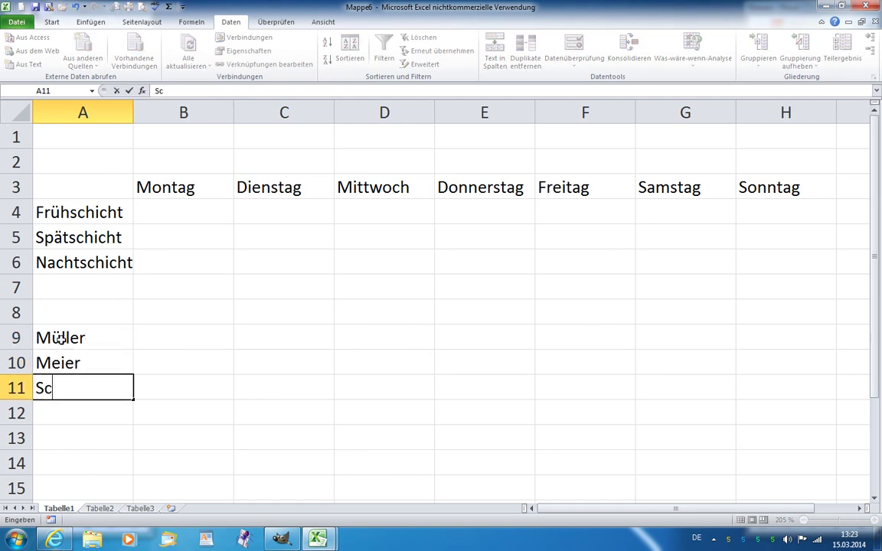
{"action": "type", "text": "hul"}
{"action": "type", "text": "ze"}
{"action": "key", "text": "Return"}
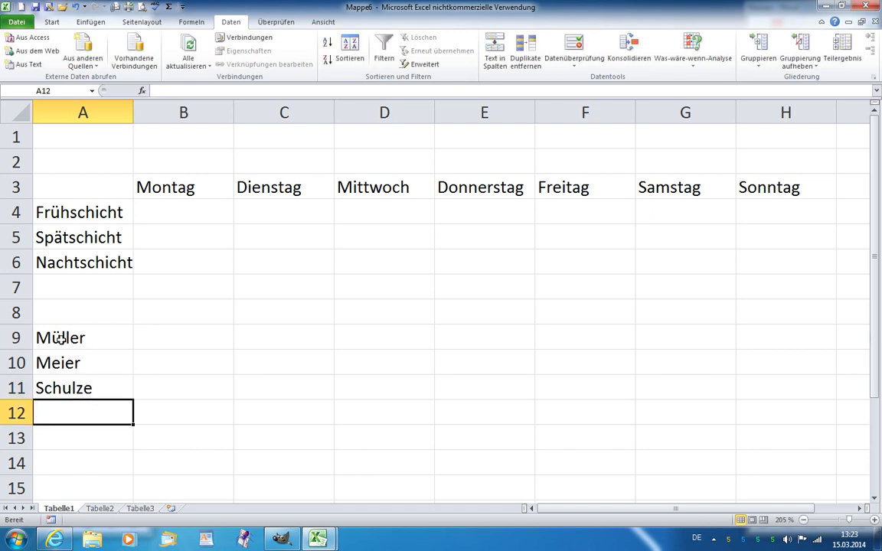
{"action": "type", "text": "Natsch"}
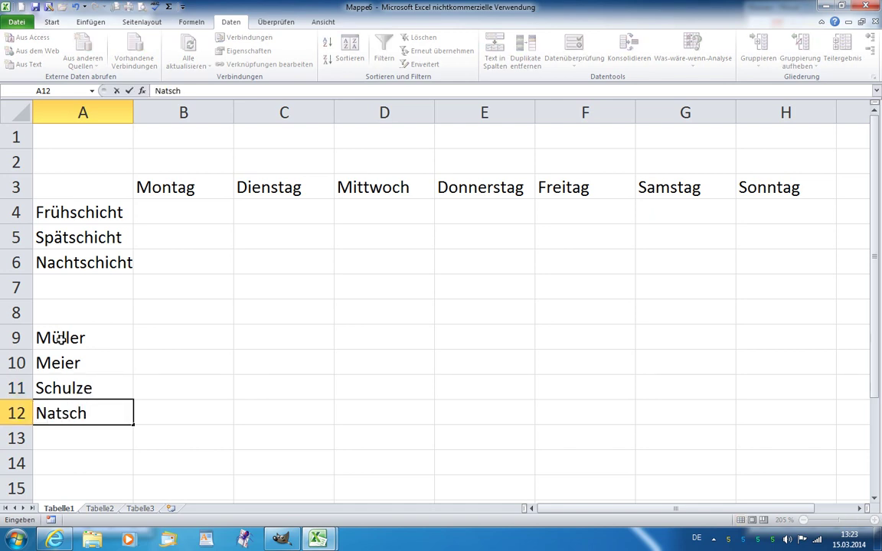
{"action": "key", "text": "Return"}
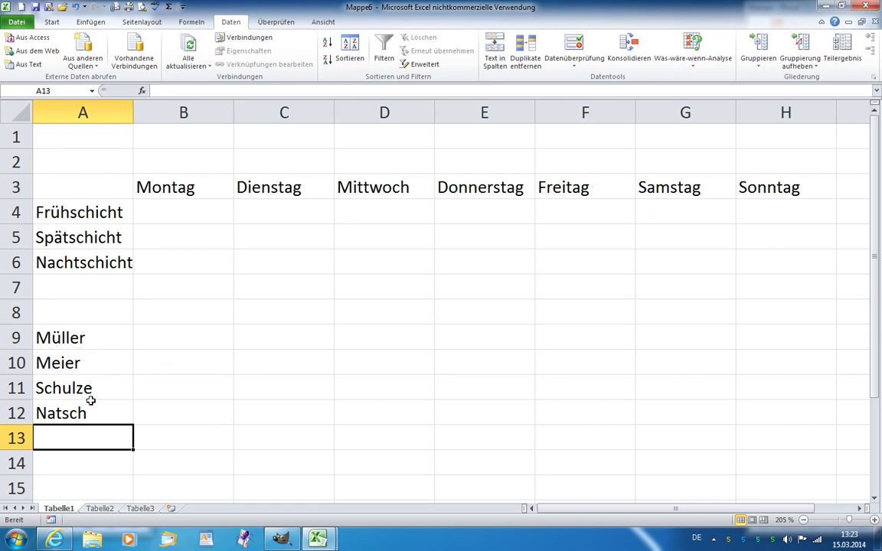
- Format the shift grid B4:H6 with yellow fill and Alle Rahmenlinien borders
{"action": "left_click", "coordinate": [159, 208]}
{"action": "left_click_drag", "start_coordinate": [159, 209], "coordinate": [771, 261]}
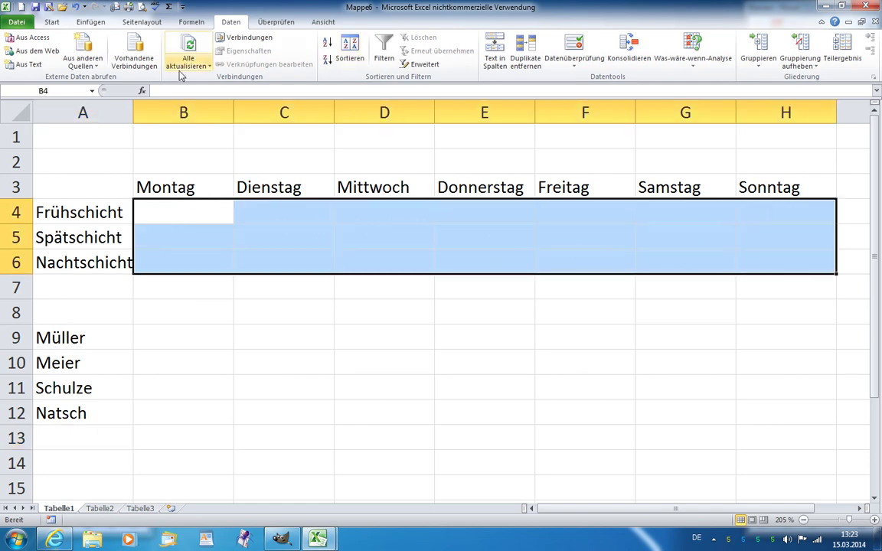
{"action": "left_click", "coordinate": [52, 23]}
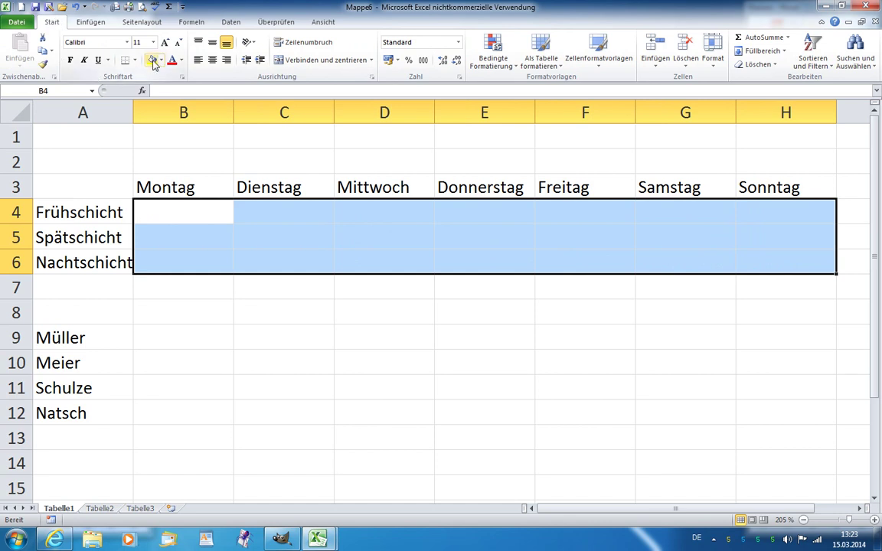
{"action": "left_click", "coordinate": [152, 60]}
{"action": "left_click", "coordinate": [134, 59]}
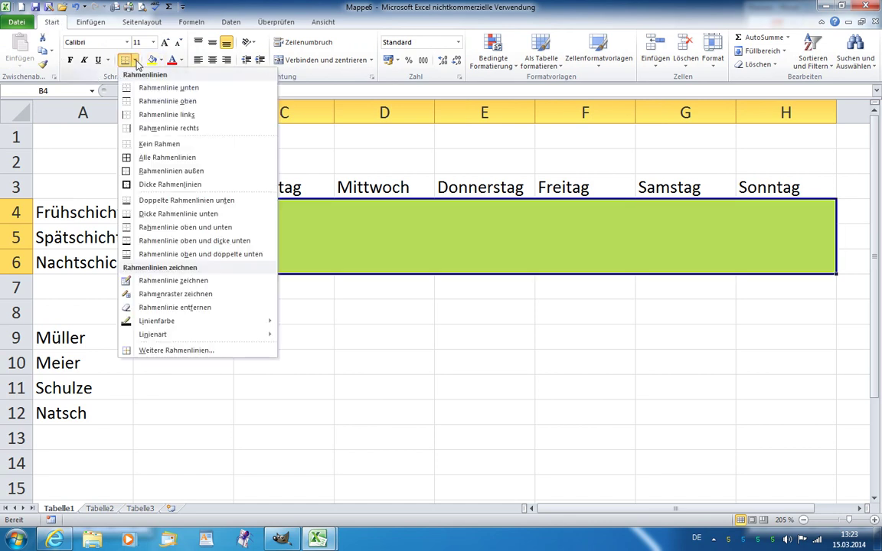
{"action": "left_click", "coordinate": [153, 157]}
{"action": "left_click", "coordinate": [287, 304]}
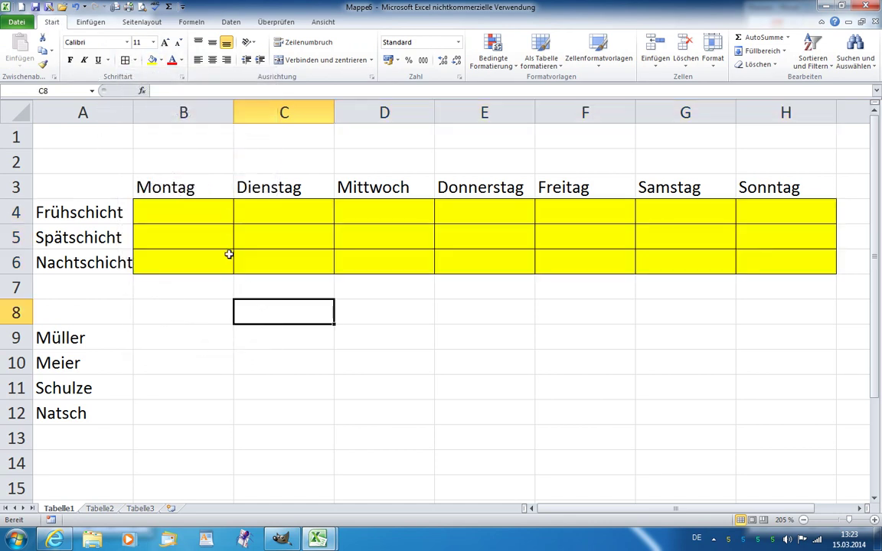
{"action": "left_click_drag", "start_coordinate": [174, 208], "coordinate": [768, 258]}
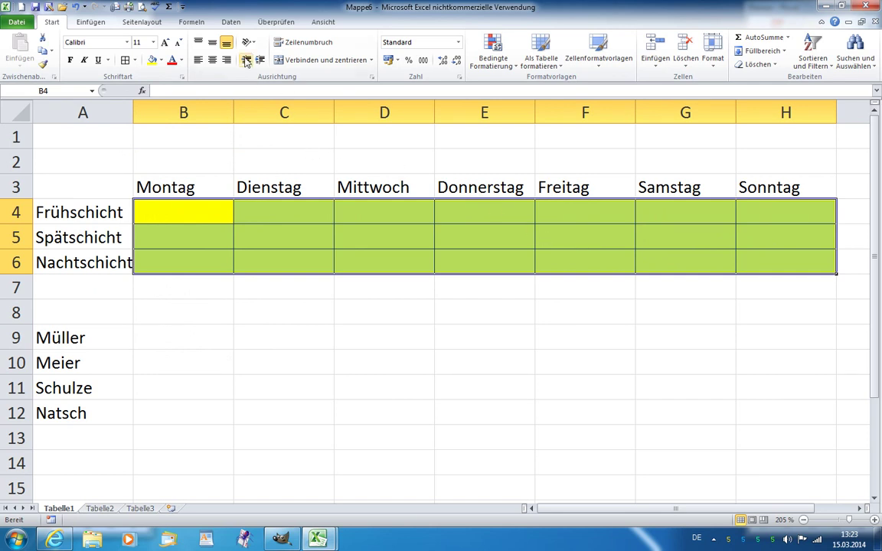
{"action": "left_click", "coordinate": [230, 22]}
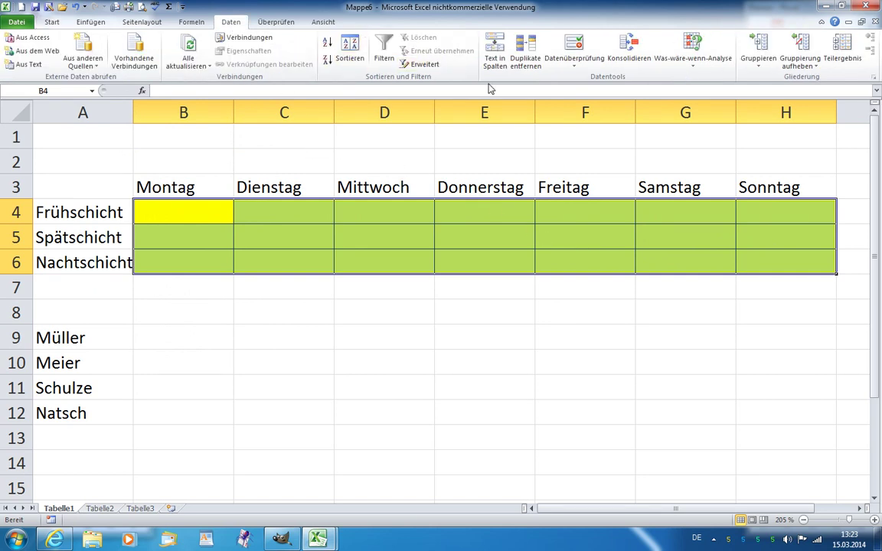
- Add Liste data validation to B4:H6 with source =$A$9:$A$12
{"action": "left_click", "coordinate": [576, 67]}
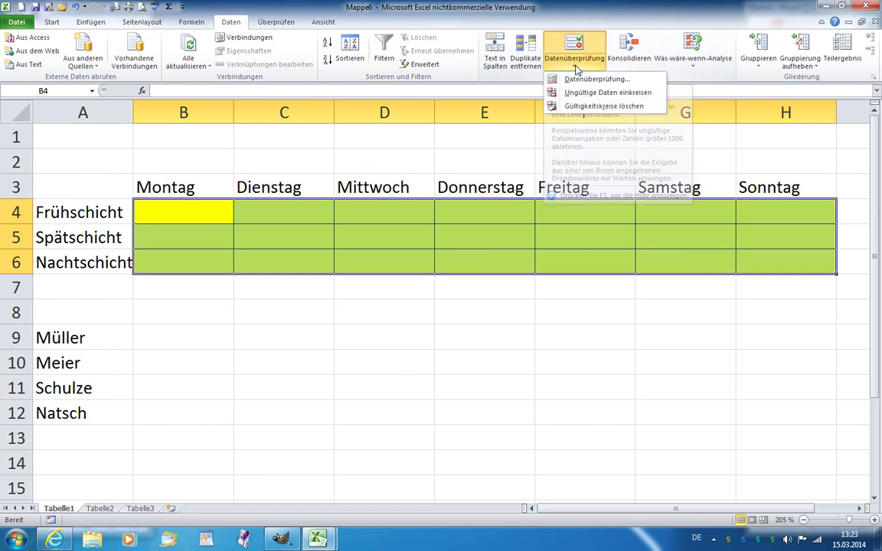
{"action": "left_click", "coordinate": [594, 80]}
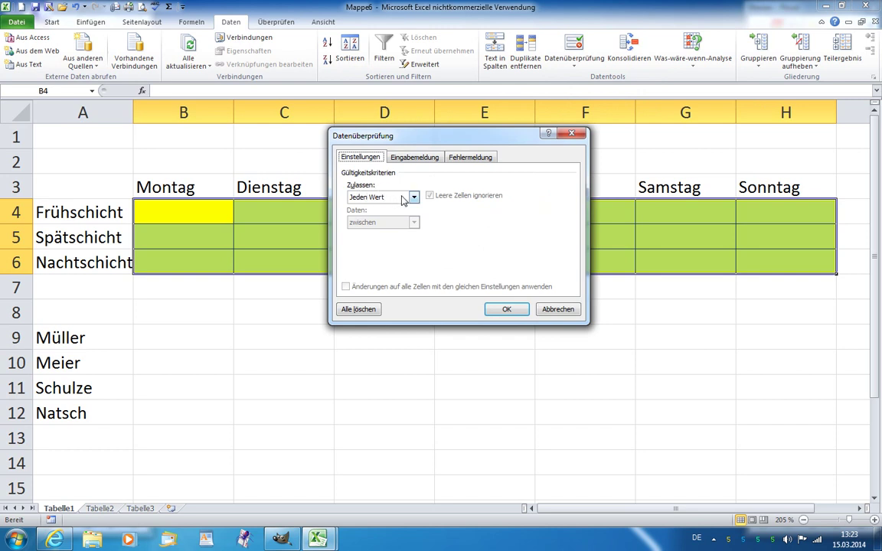
{"action": "left_click", "coordinate": [414, 198]}
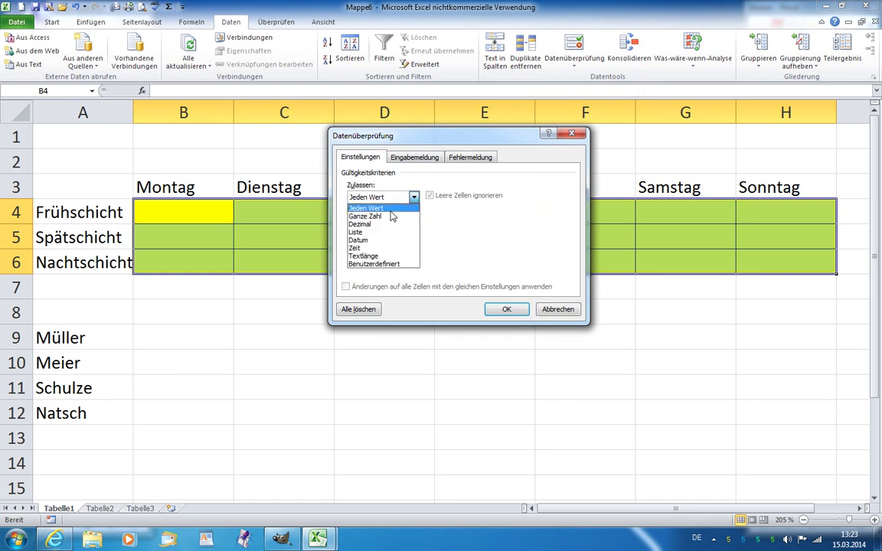
{"action": "left_click", "coordinate": [363, 231]}
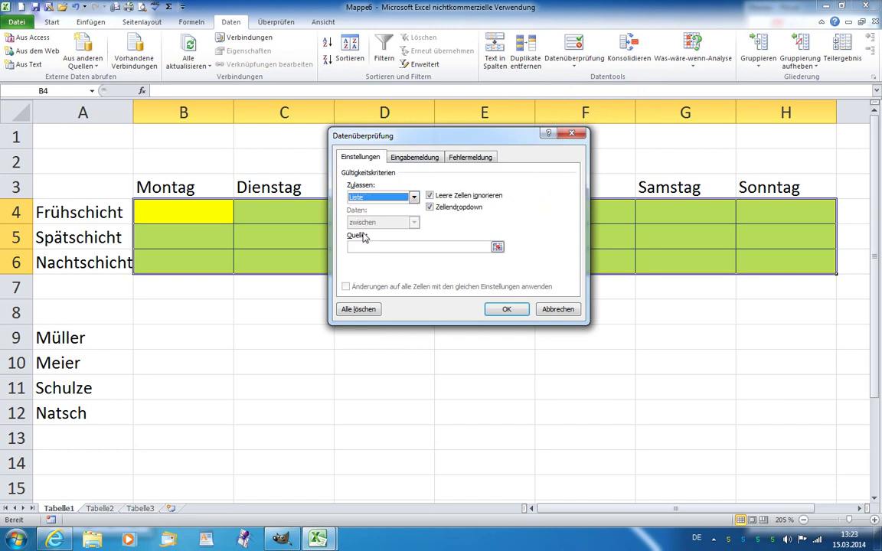
{"action": "left_click", "coordinate": [498, 248]}
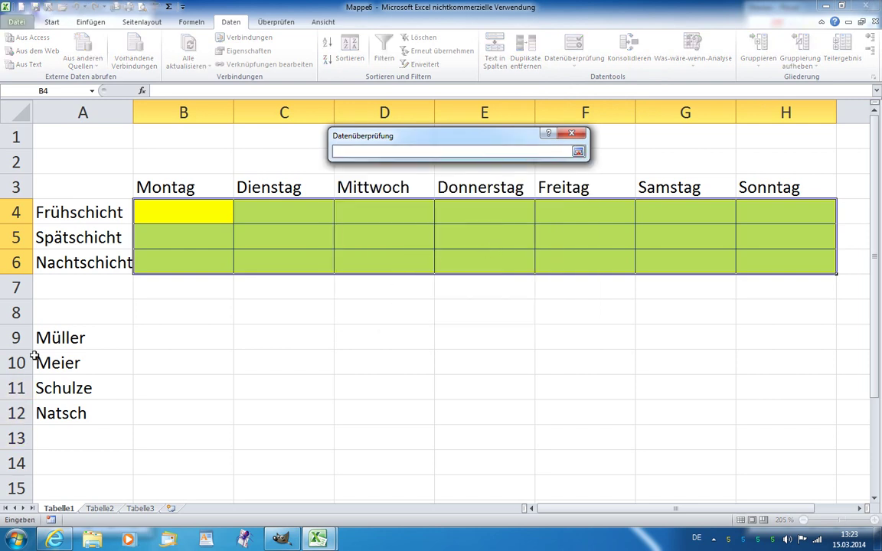
{"action": "left_click_drag", "start_coordinate": [69, 334], "coordinate": [95, 413]}
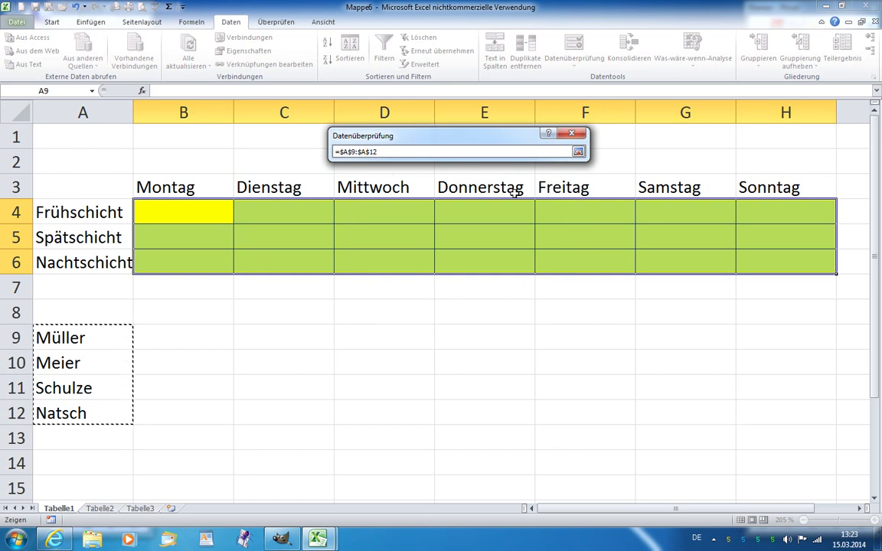
{"action": "left_click", "coordinate": [577, 152]}
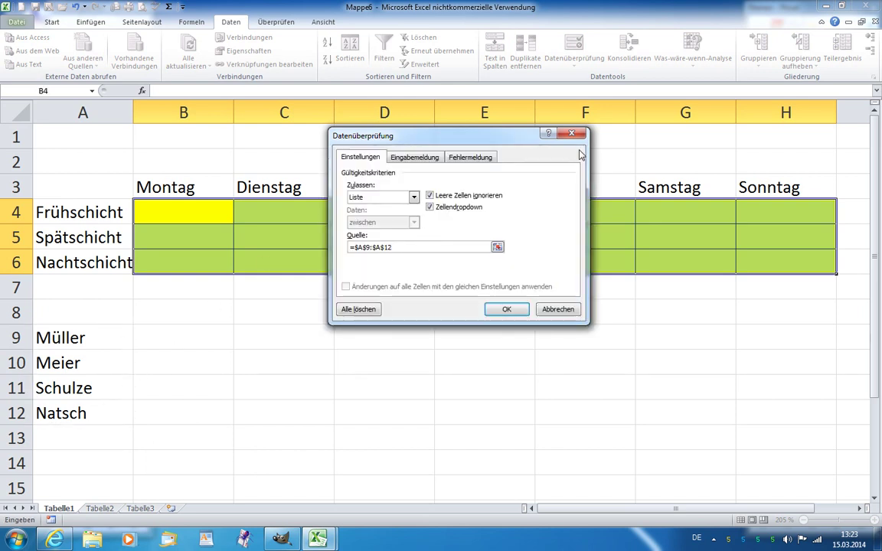
{"action": "left_click", "coordinate": [507, 310]}
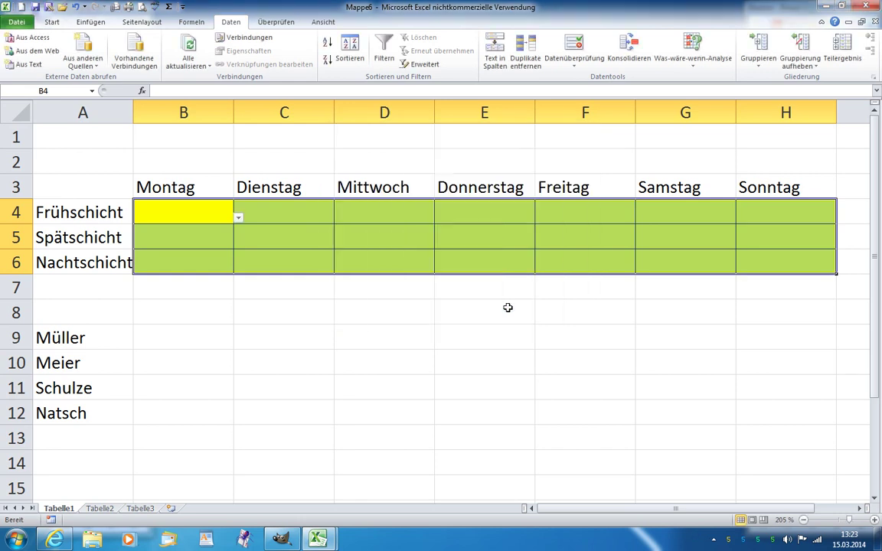
- Pick employee names from the validation dropdowns into B4, D5, F4 and F6
{"action": "left_click", "coordinate": [238, 218]}
{"action": "left_click", "coordinate": [136, 255]}
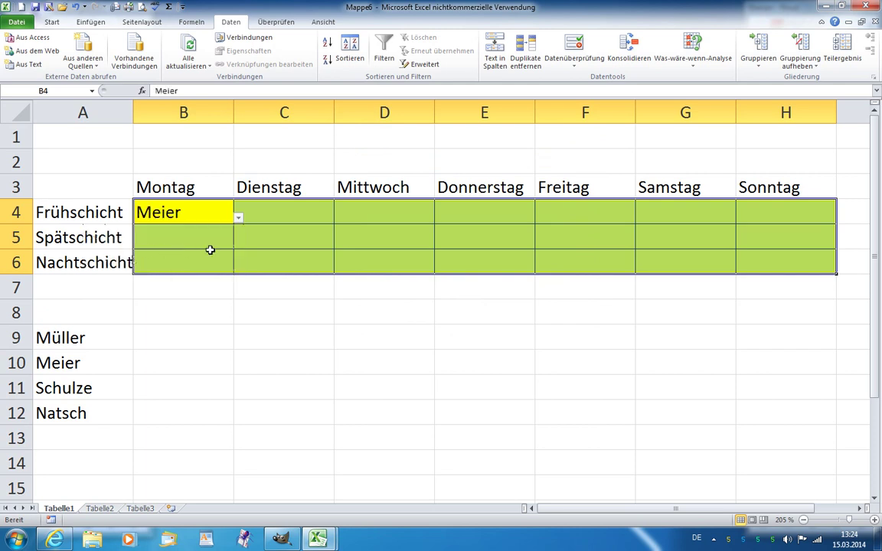
{"action": "left_click", "coordinate": [379, 238]}
{"action": "left_click", "coordinate": [440, 244]}
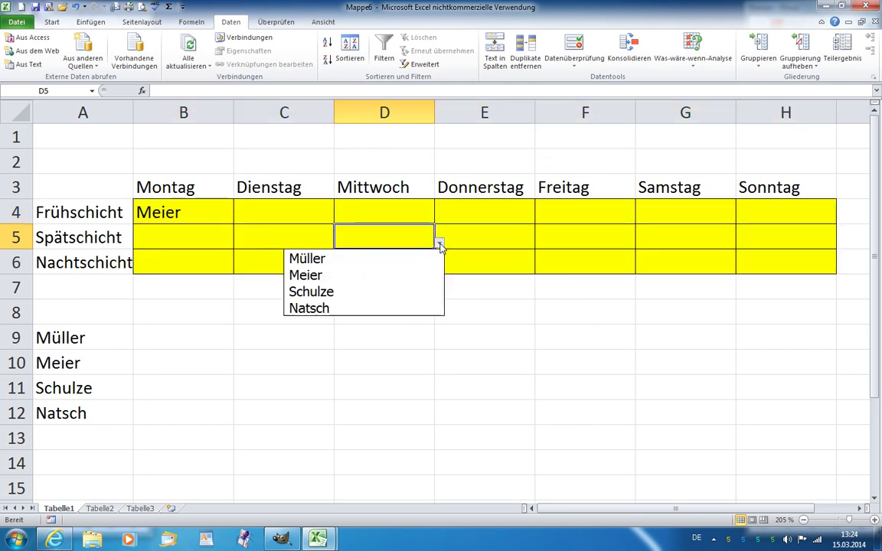
{"action": "left_click", "coordinate": [341, 290]}
{"action": "left_click", "coordinate": [563, 211]}
{"action": "left_click", "coordinate": [638, 218]}
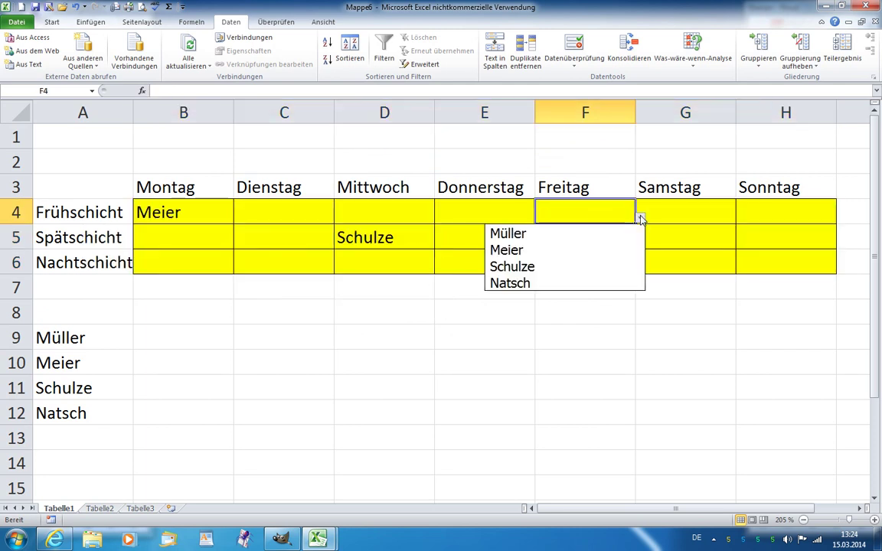
{"action": "left_click", "coordinate": [527, 284]}
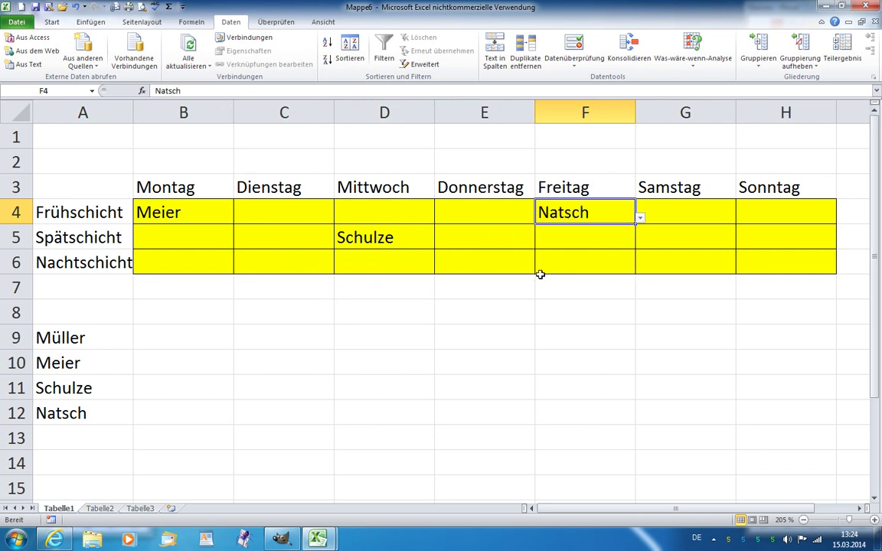
{"action": "left_click", "coordinate": [592, 261]}
{"action": "left_click", "coordinate": [639, 268]}
{"action": "left_click", "coordinate": [555, 285]}
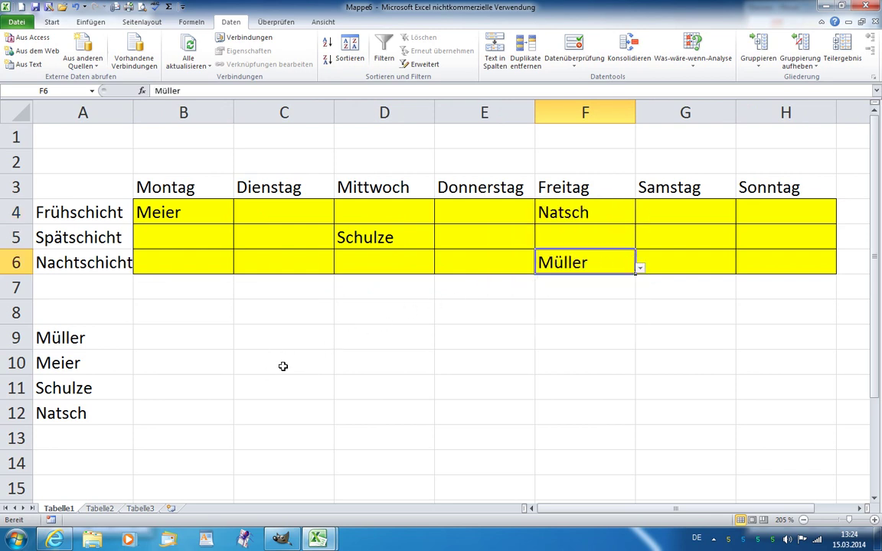
{"action": "left_click", "coordinate": [194, 214]}
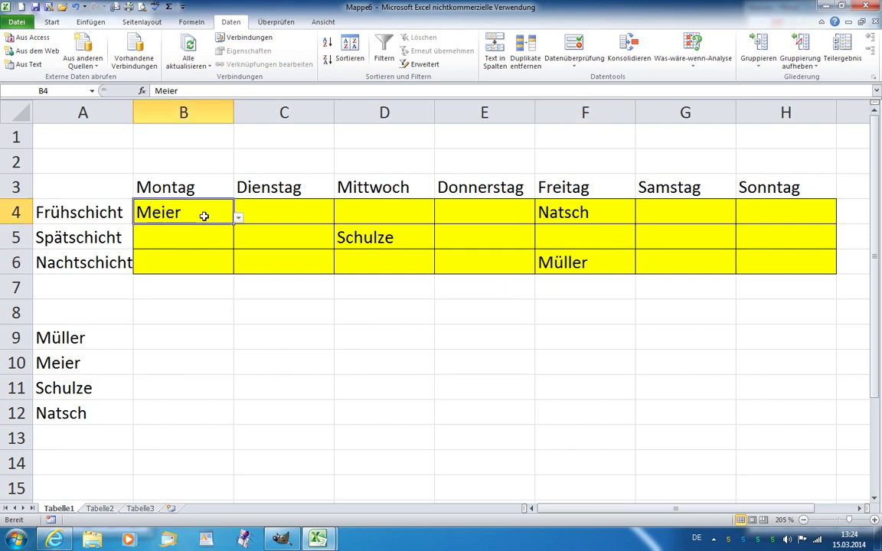
- Copy B4 with its validation into C9 and choose the A11 name there
{"action": "key", "text": "ctrl+c"}
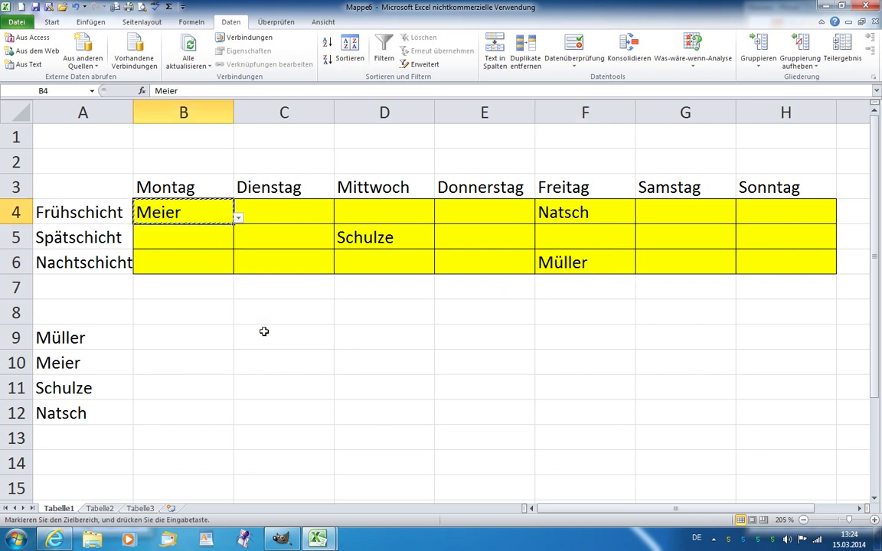
{"action": "left_click", "coordinate": [284, 341]}
{"action": "key", "text": "ctrl+v"}
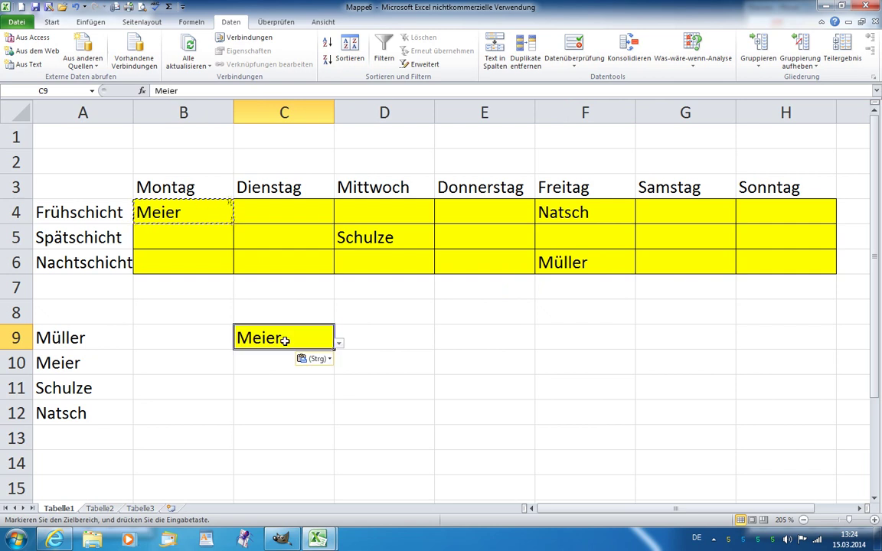
{"action": "left_click", "coordinate": [338, 343]}
{"action": "left_click", "coordinate": [218, 391]}
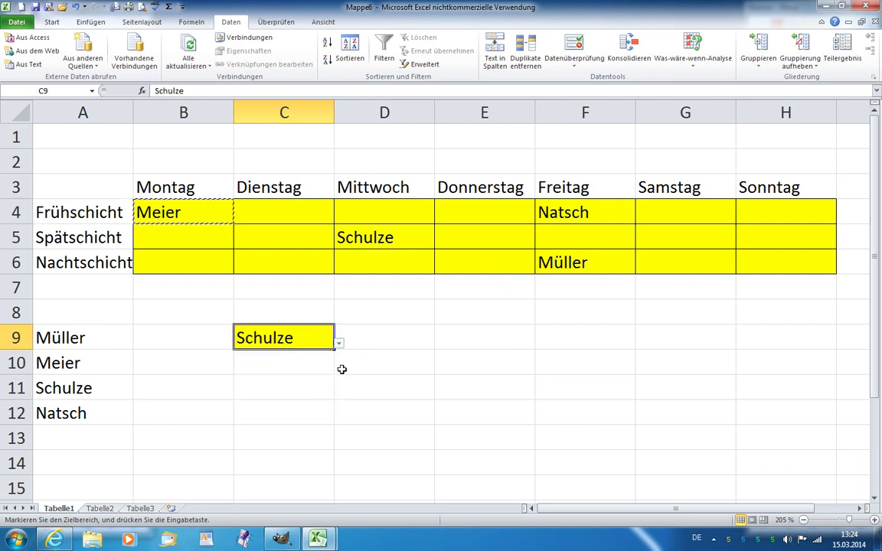
{"action": "key", "text": "Escape"}
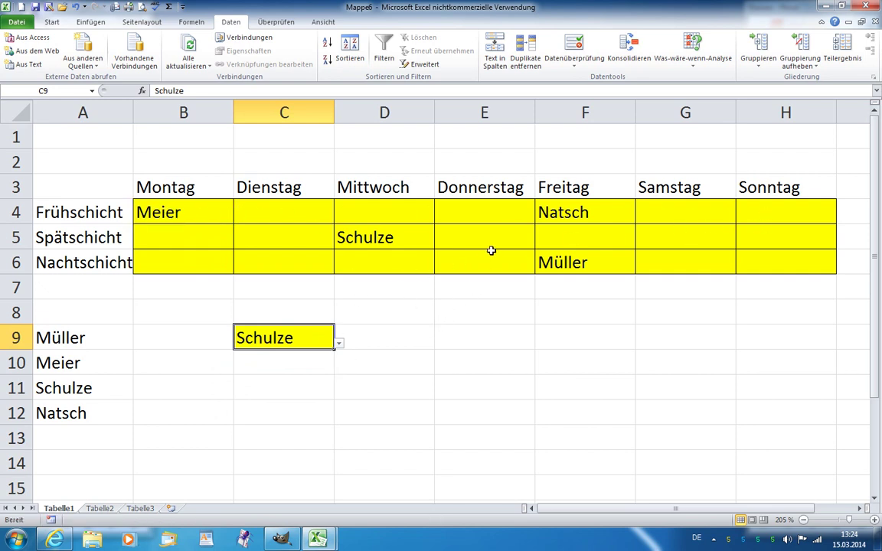
- Set Thursday's late shift E5 to the name from A10 via its dropdown
{"action": "left_click", "coordinate": [443, 226]}
{"action": "left_click", "coordinate": [538, 243]}
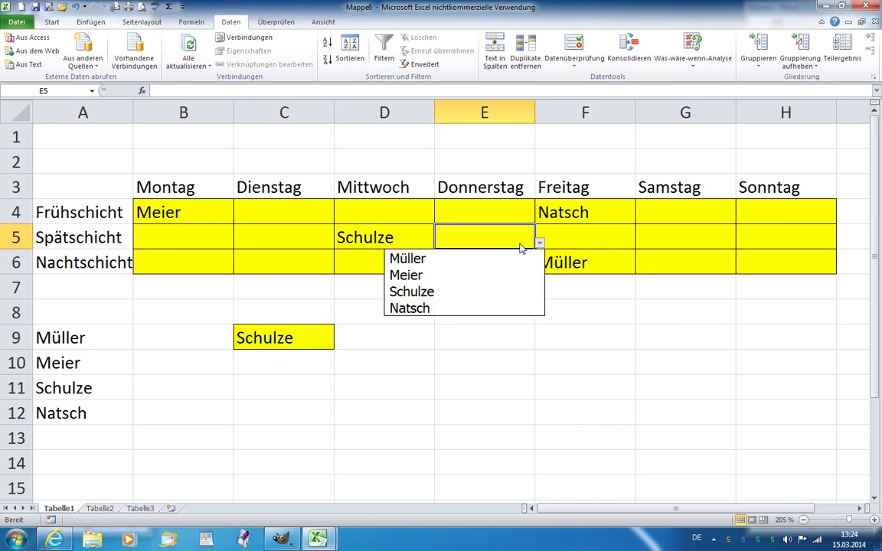
{"action": "left_click", "coordinate": [448, 277]}
{"action": "left_click", "coordinate": [450, 308]}
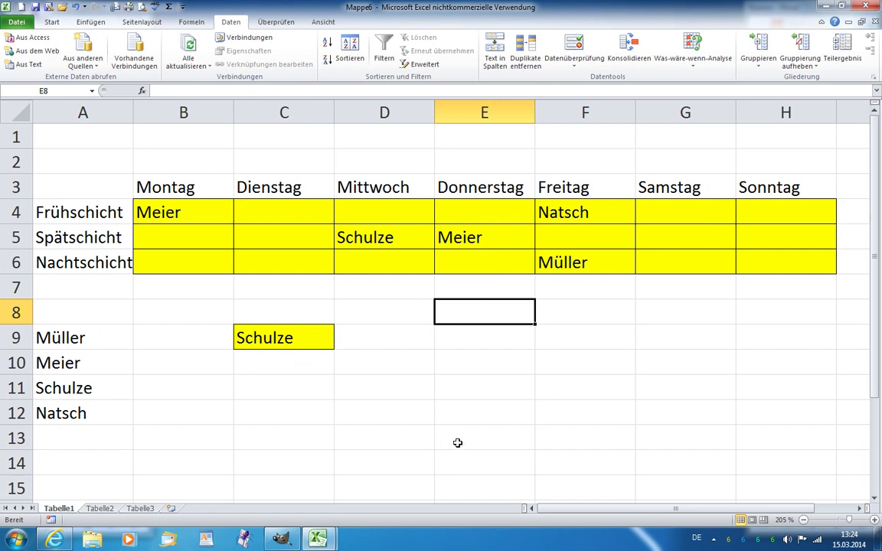
- Fill the empty cell F11 with light green
{"action": "left_click", "coordinate": [566, 390]}
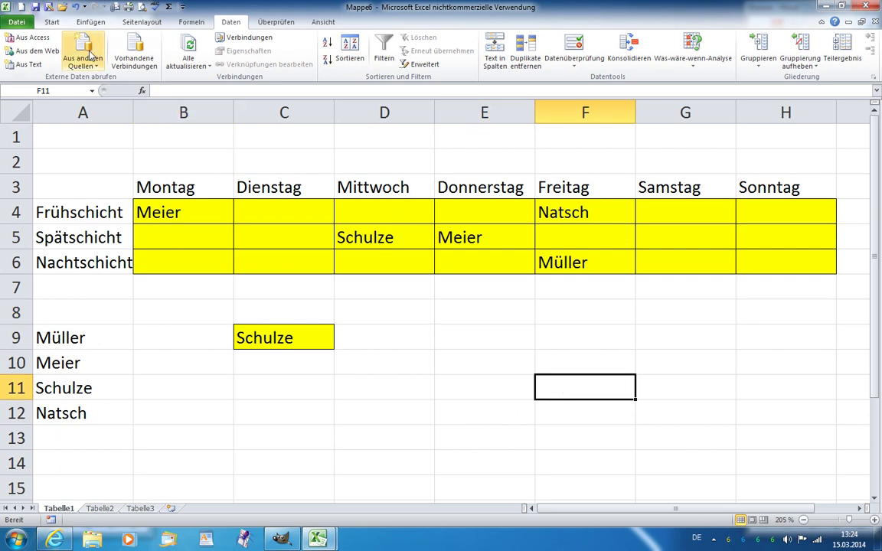
{"action": "left_click", "coordinate": [51, 22]}
{"action": "left_click", "coordinate": [159, 60]}
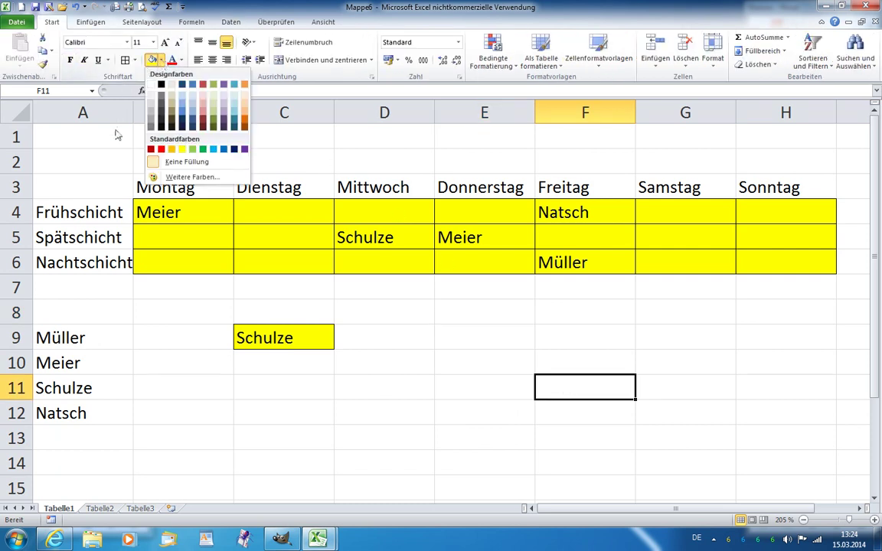
{"action": "left_click", "coordinate": [193, 149]}
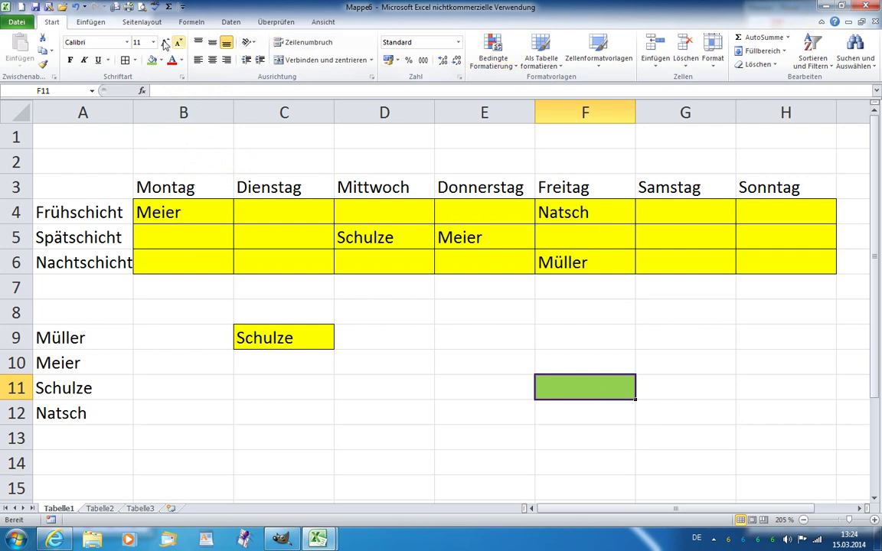
{"action": "left_click", "coordinate": [229, 24]}
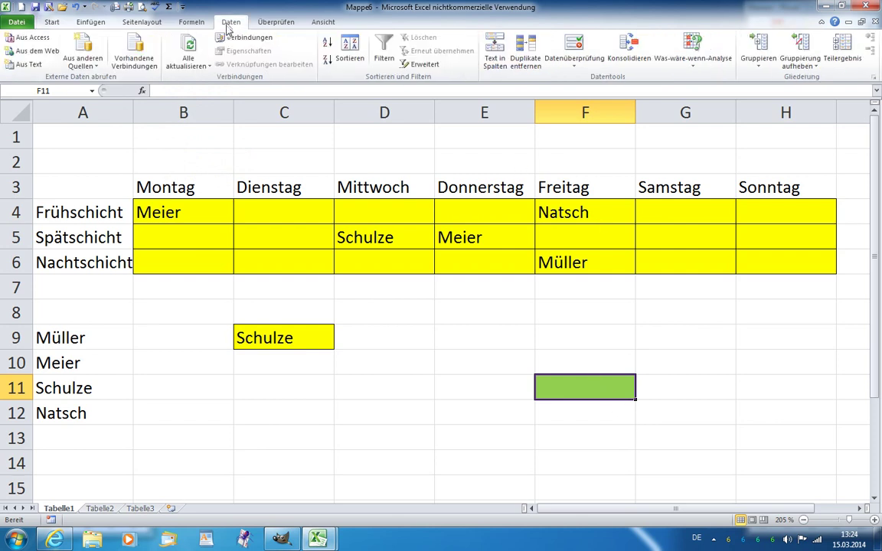
- Set F11's data validation to allow a Liste and begin entering its source
{"action": "left_click", "coordinate": [577, 67]}
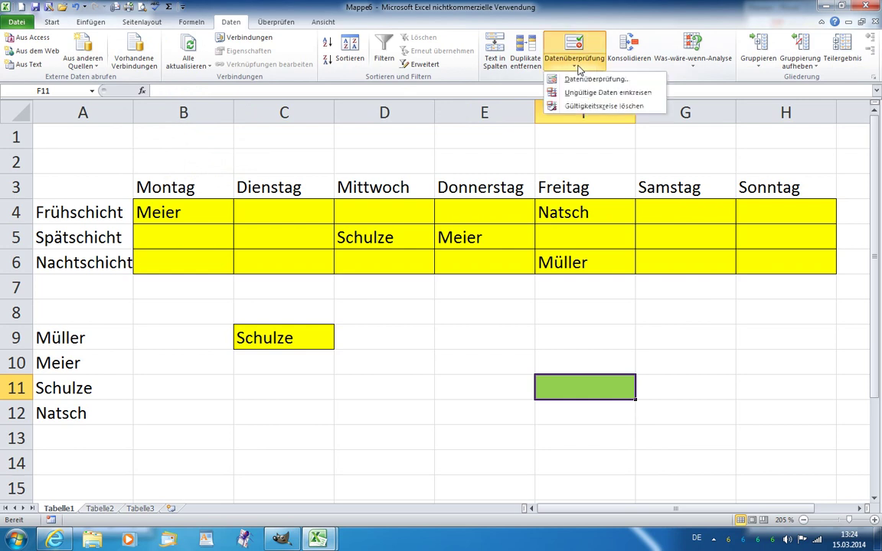
{"action": "left_click", "coordinate": [583, 81]}
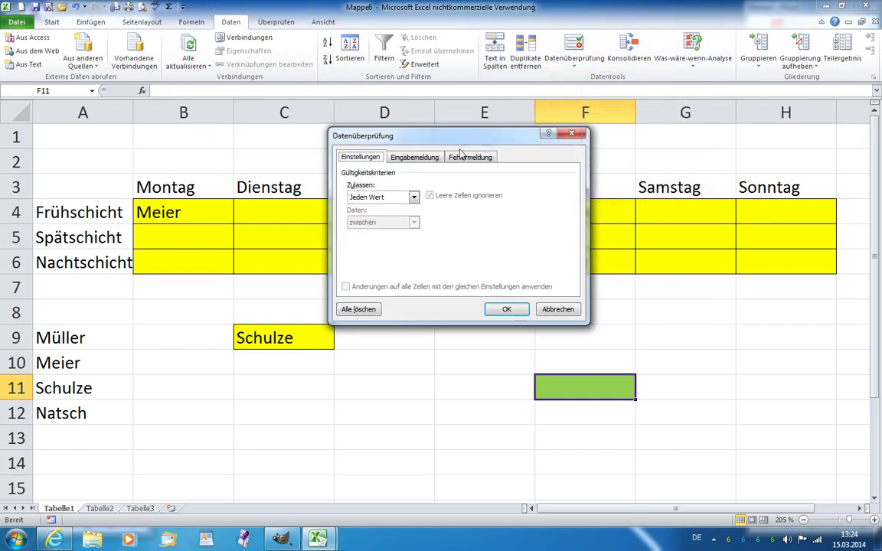
{"action": "left_click", "coordinate": [412, 197]}
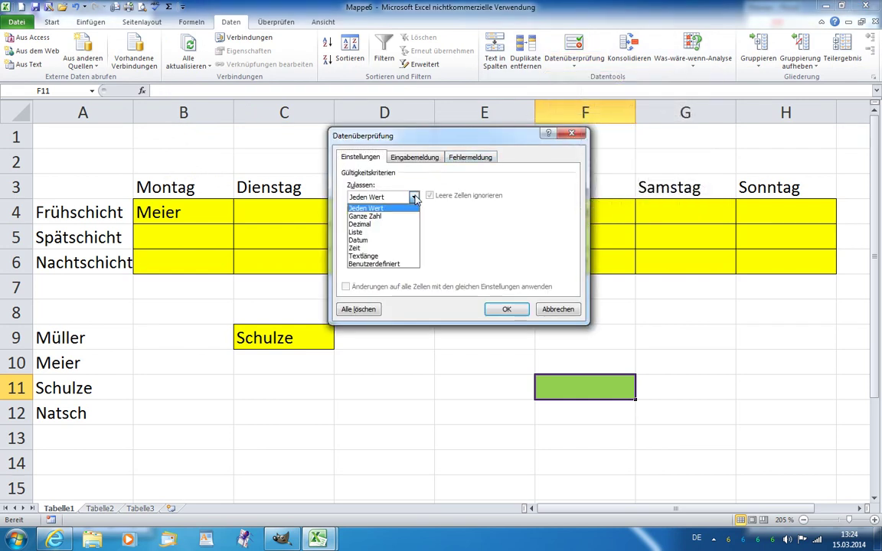
{"action": "left_click", "coordinate": [366, 229]}
{"action": "left_click", "coordinate": [362, 245]}
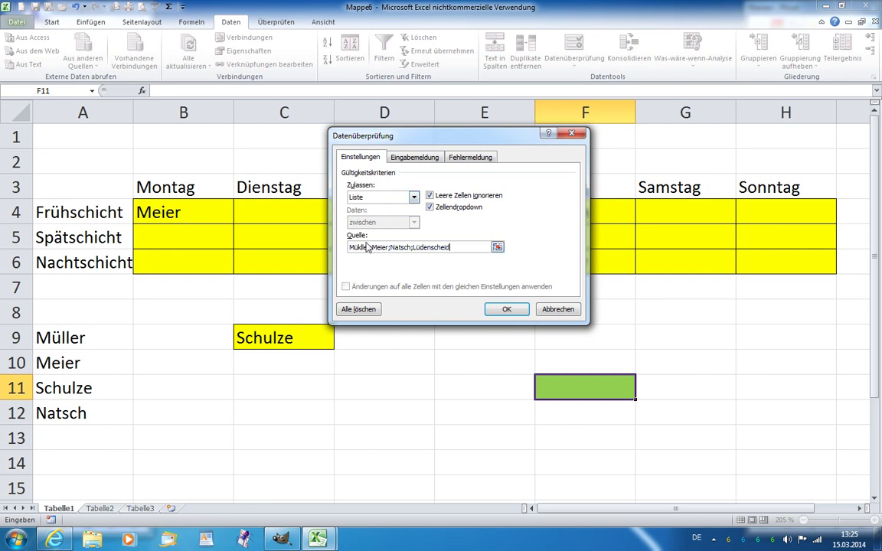
- Apply the four-name dropdown rule to F11, then set F11 to Meier, matching A10
{"action": "left_click", "coordinate": [506, 310]}
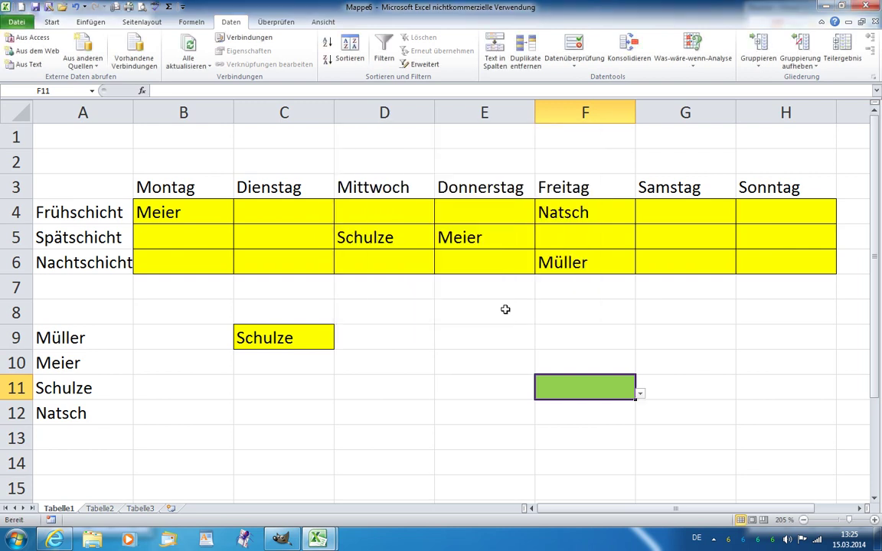
{"action": "left_click", "coordinate": [640, 395]}
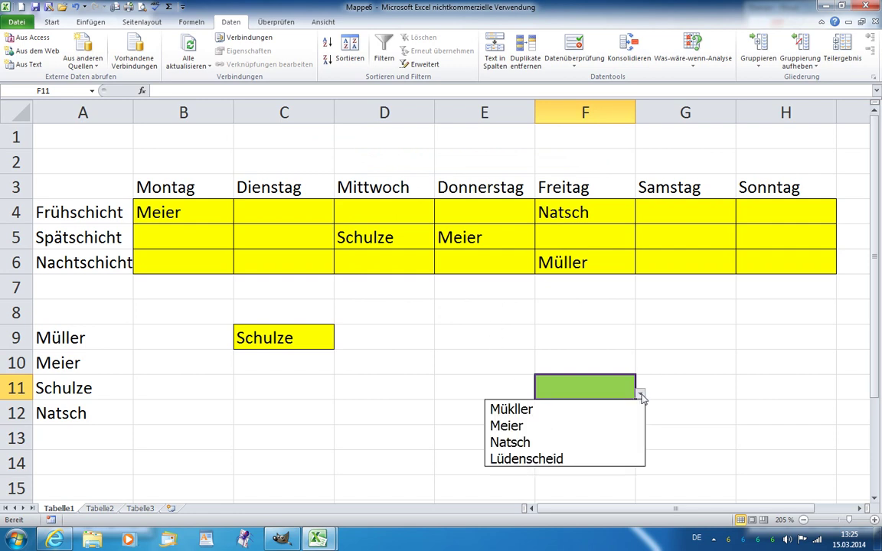
{"action": "left_click", "coordinate": [536, 458]}
{"action": "left_click", "coordinate": [641, 394]}
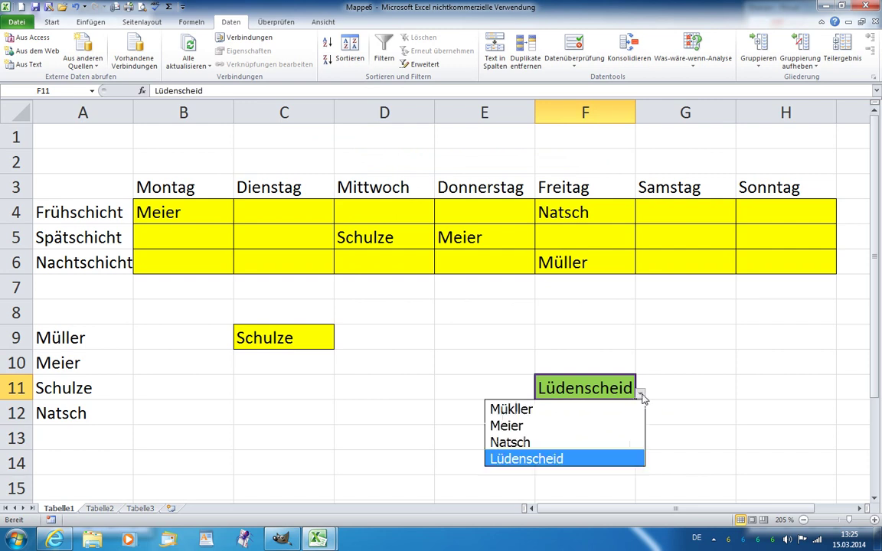
{"action": "left_click", "coordinate": [535, 426]}
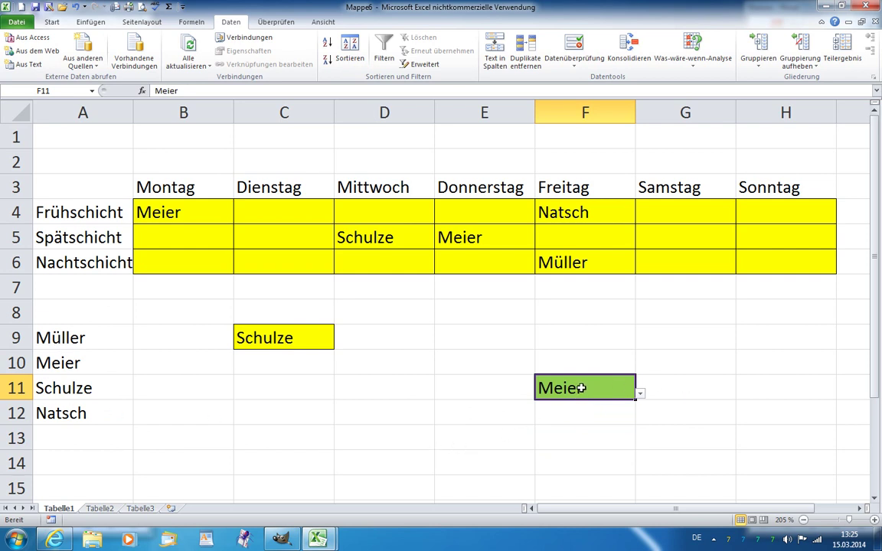
- Paste F11's green dropdown cell into G11 and set G11 to Lüdenscheid, the last name
{"action": "key", "text": "ctrl+c"}
{"action": "left_click", "coordinate": [669, 387]}
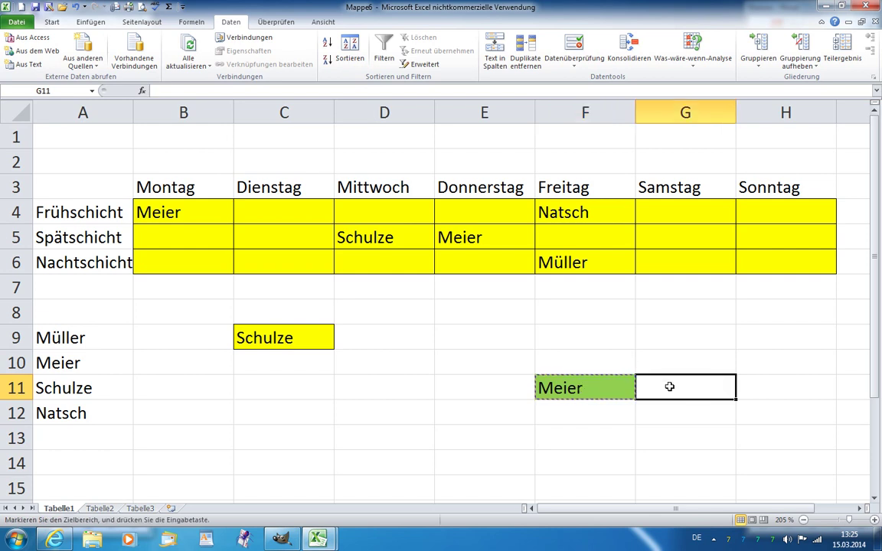
{"action": "key", "text": "ctrl+v"}
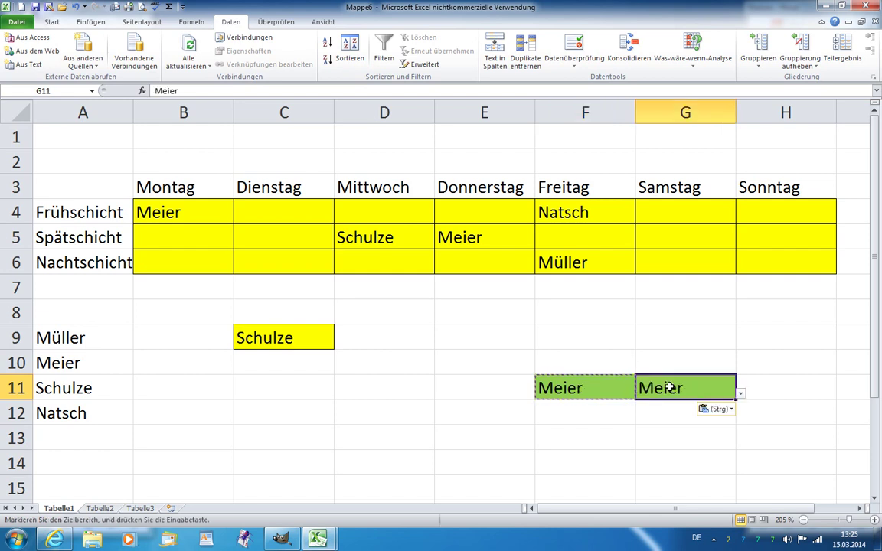
{"action": "left_click", "coordinate": [740, 393]}
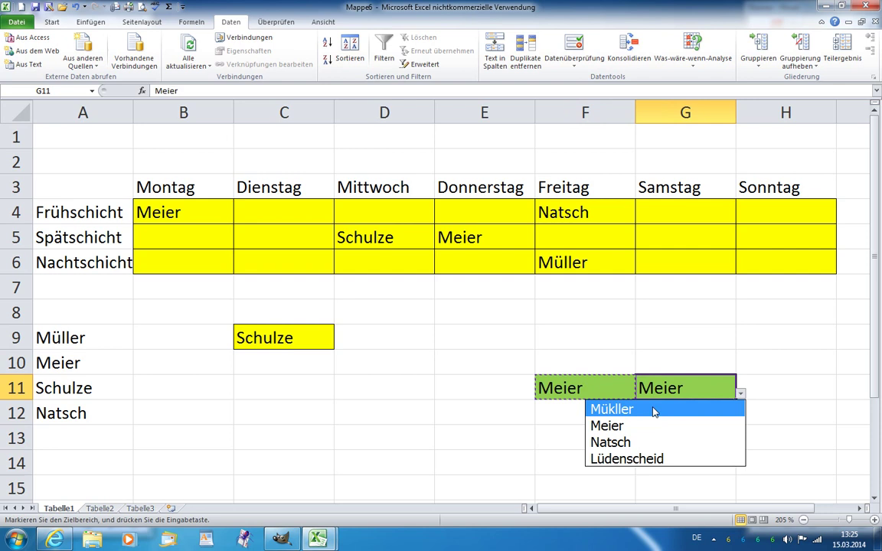
{"action": "left_click", "coordinate": [631, 455]}
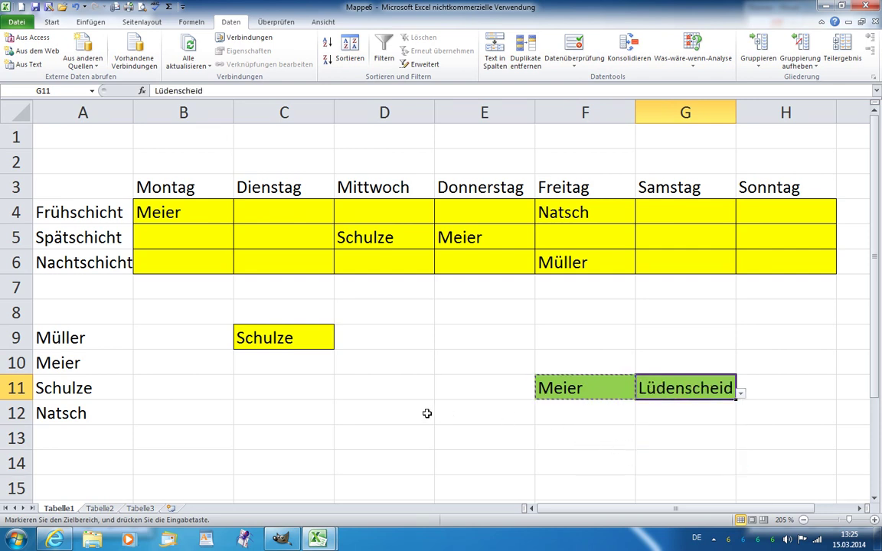
{"action": "left_click", "coordinate": [428, 414]}
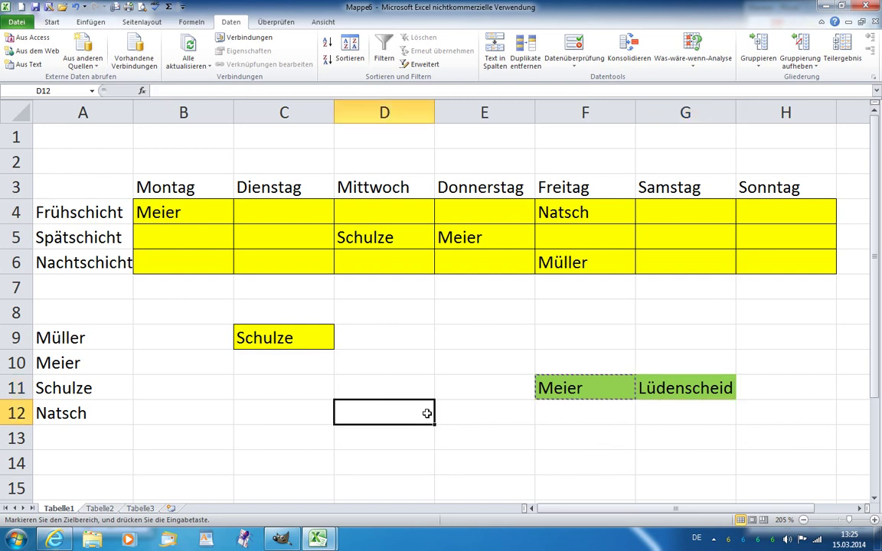